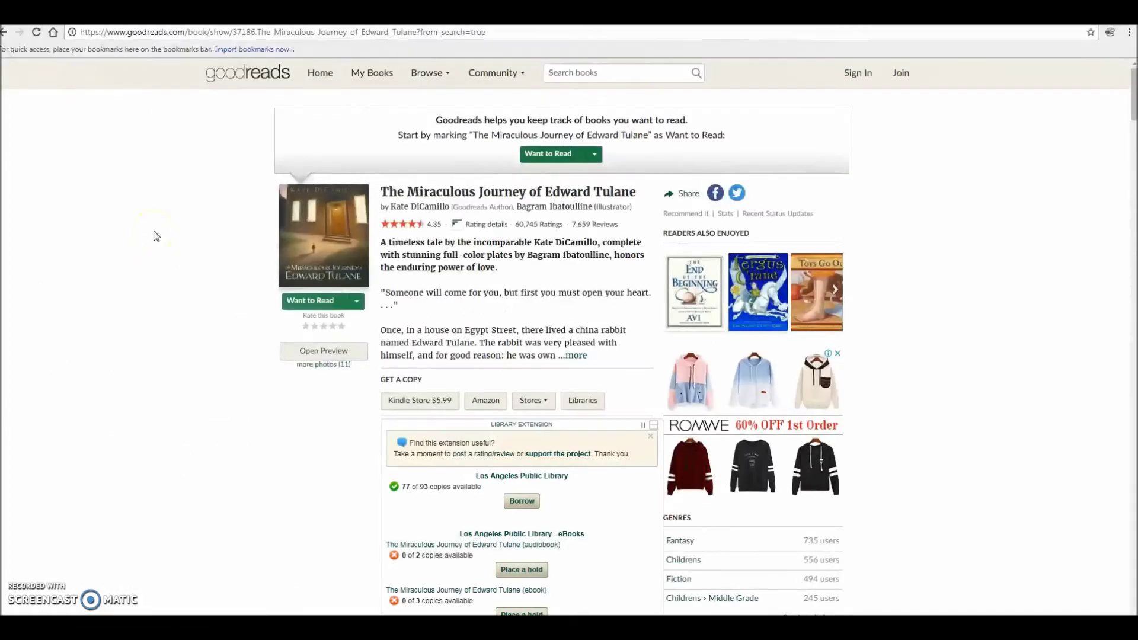
Step: Check the other-stores list on the Goodreads book page, then scroll down the page
left_click(534, 400)
scroll(438, 396, "down", 2)
left_click(438, 396)
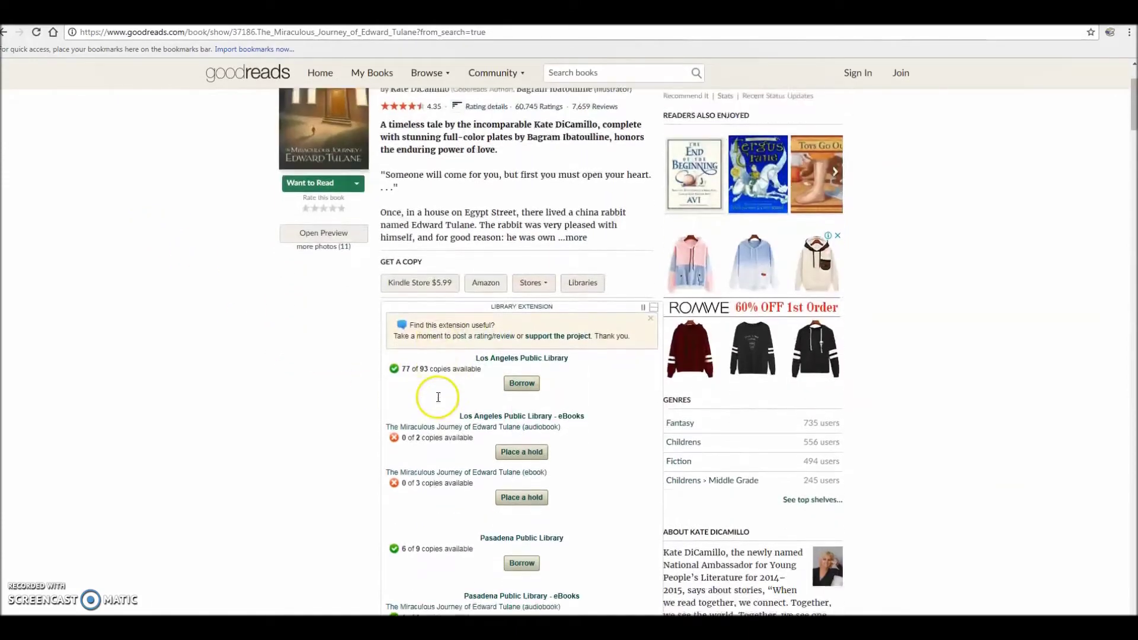
scroll(438, 396, "down", 3)
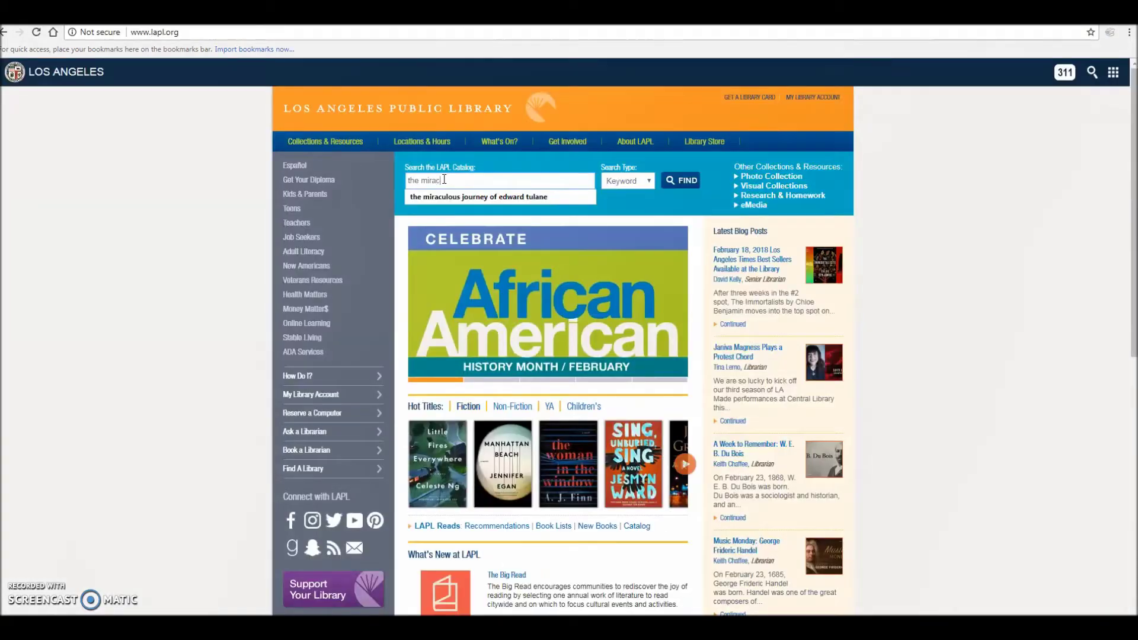
Step: Search the library catalog for Edward Tulane, then place a hold on the LAPL audiobook from Goodreads
key("Down")
key("Return")
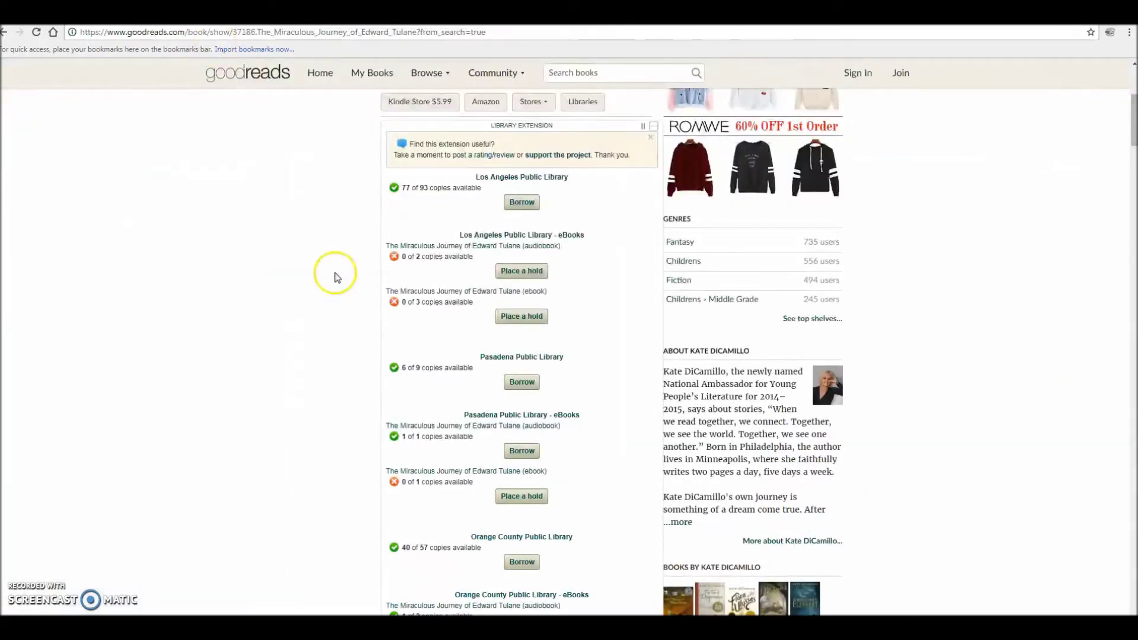
scroll(341, 285, "down", 4)
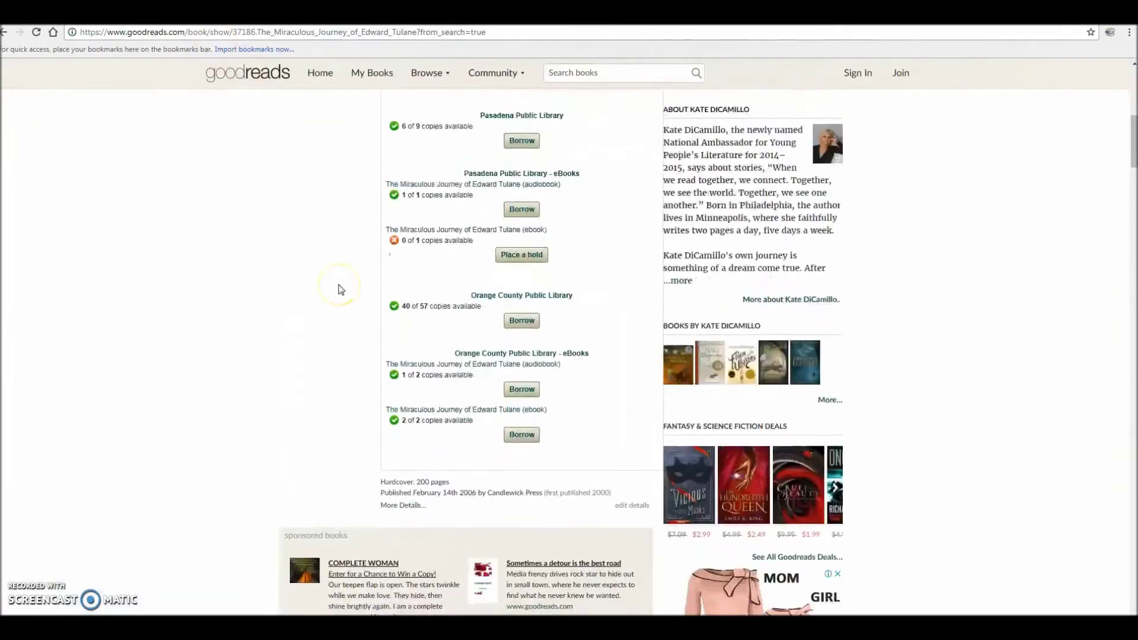
scroll(339, 284, "down", 15)
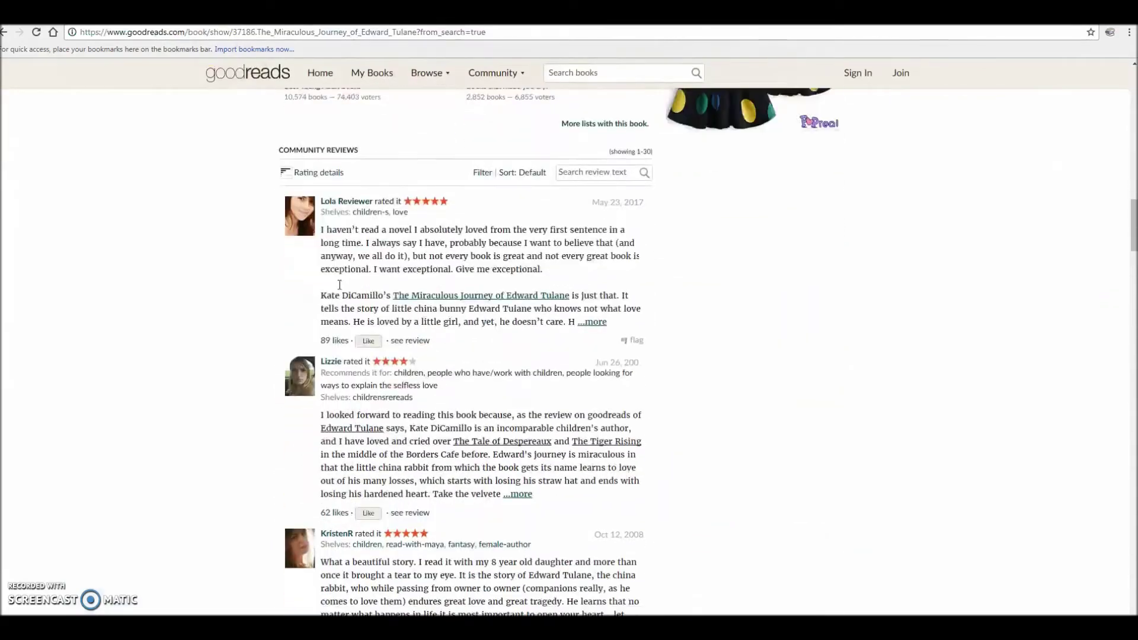
scroll(339, 284, "down", 3)
scroll(340, 285, "up", 20)
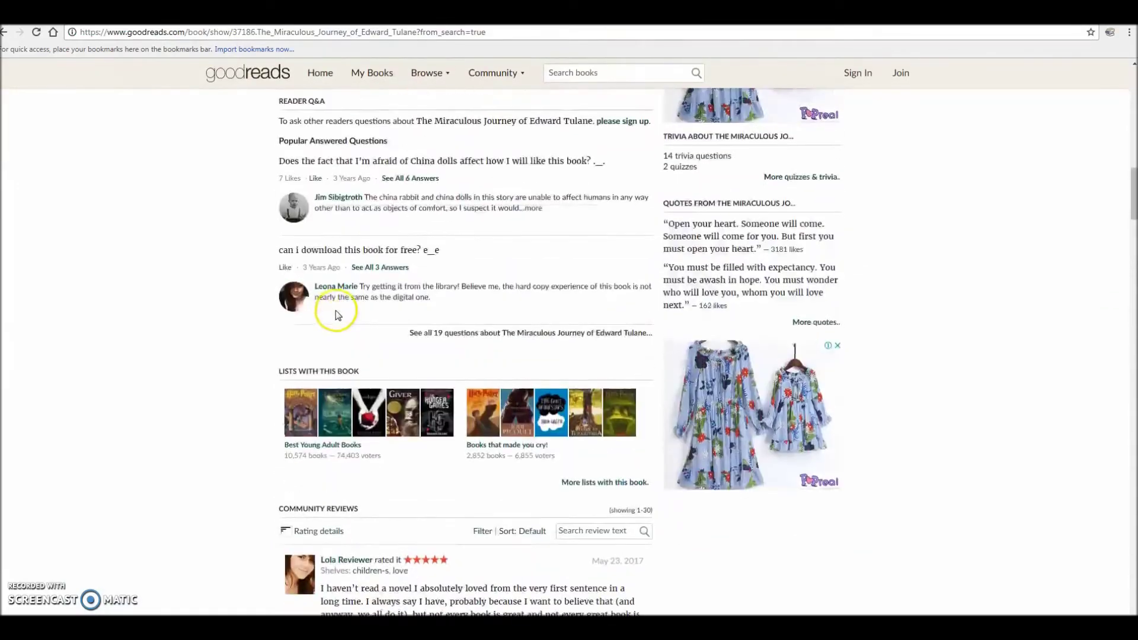
scroll(336, 320, "up", 2)
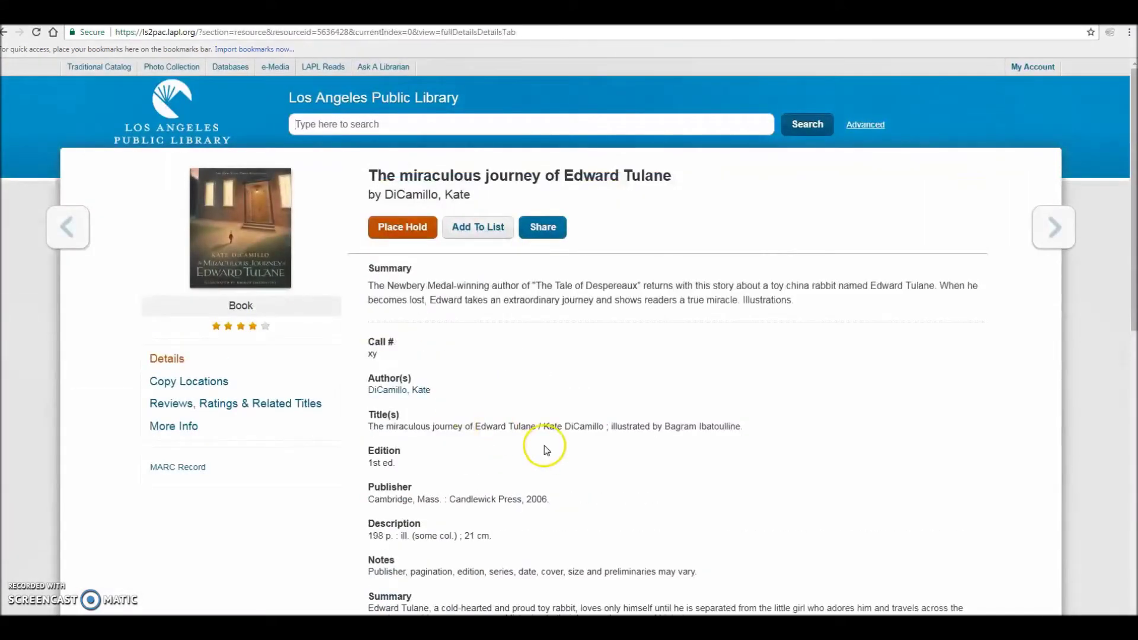
key("alt+Left")
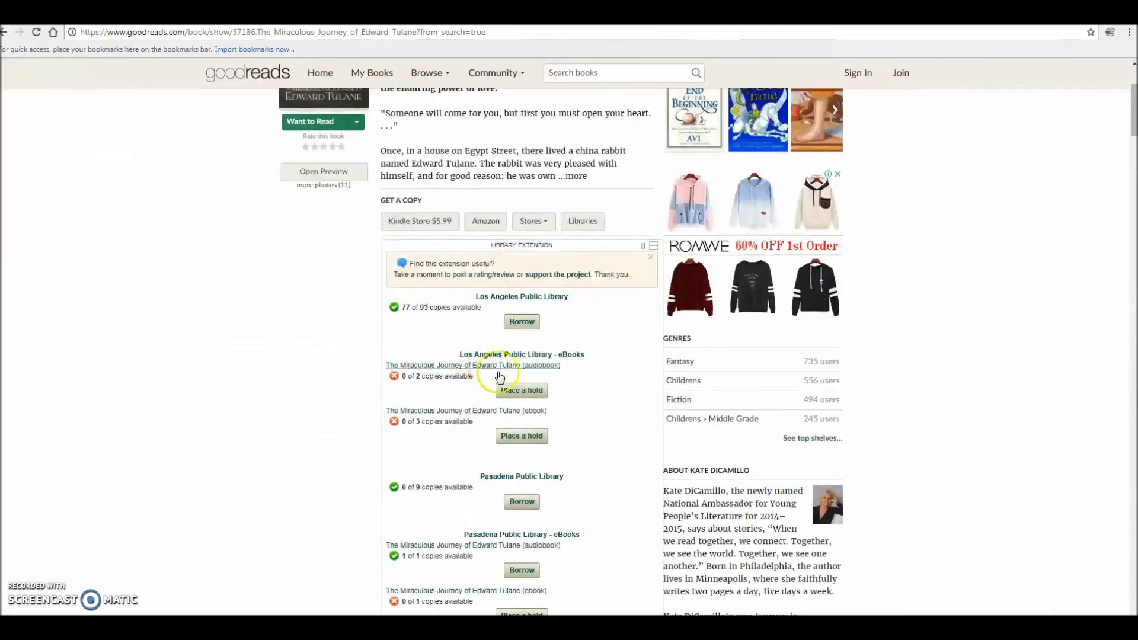
left_click(515, 391)
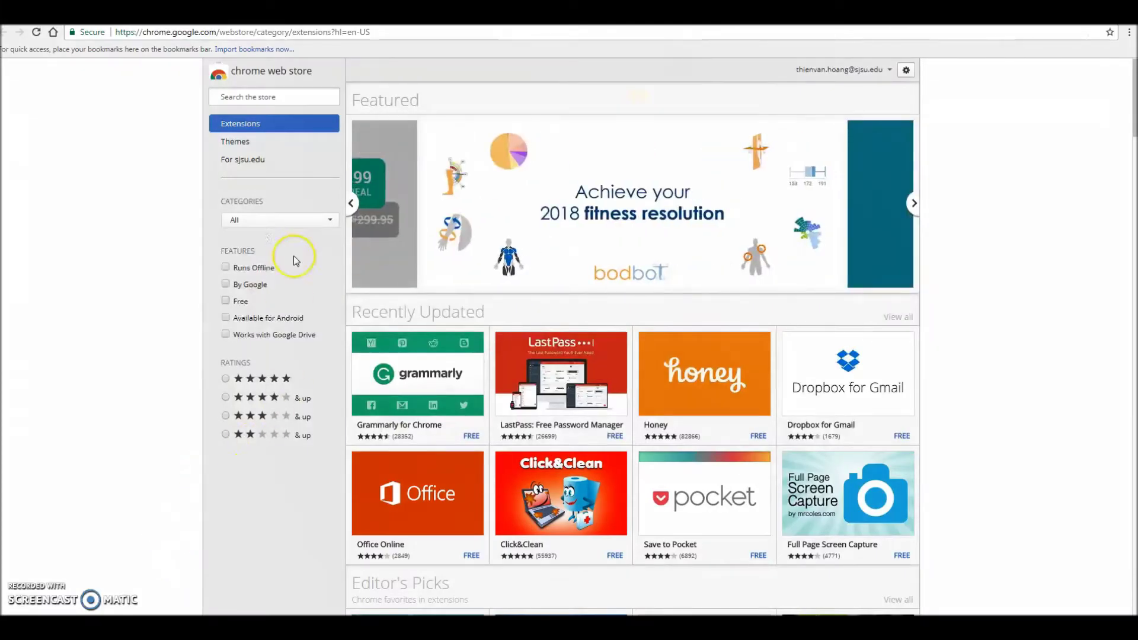
Step: Search the Chrome Web Store for 'Library Extension' and confirm adding it to Chrome
left_click(386, 32)
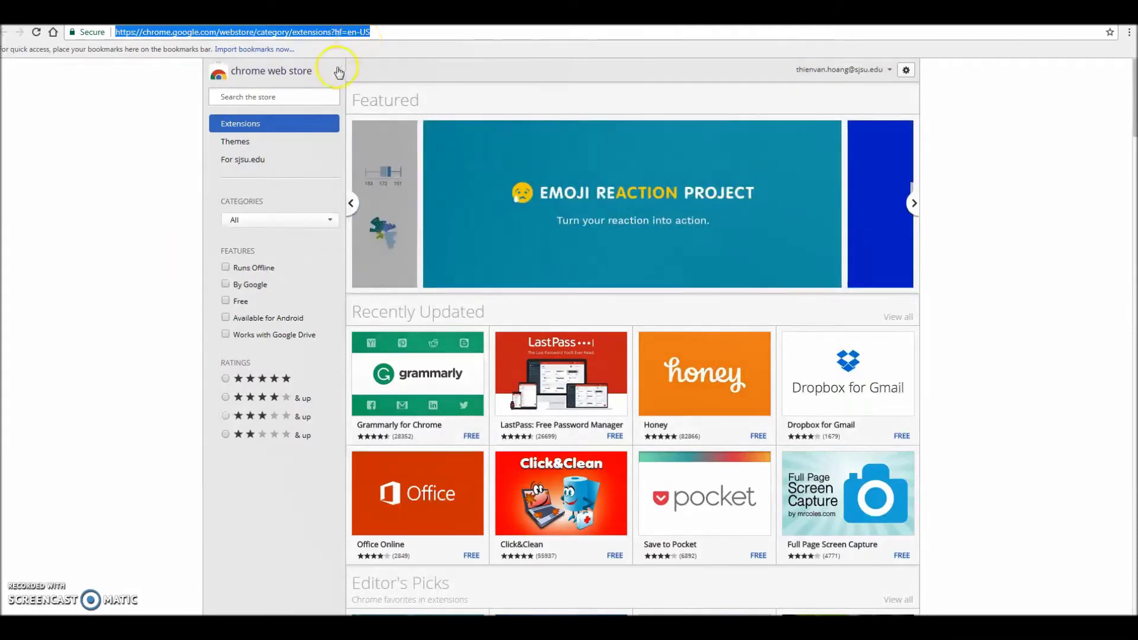
left_click(300, 98)
type("Library")
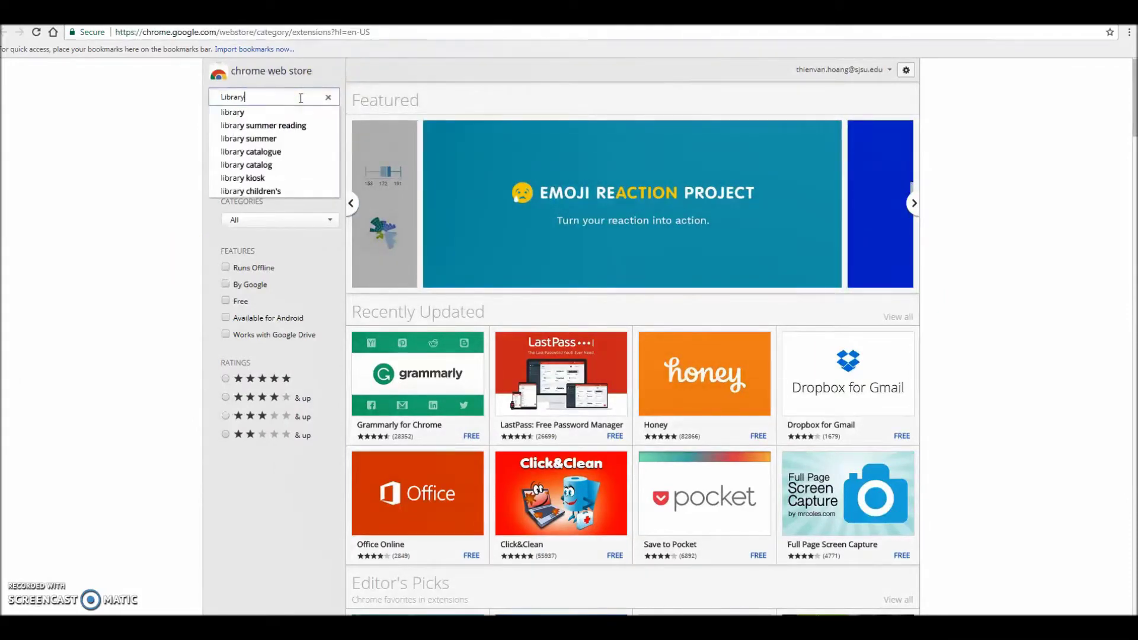
type(" Extension")
key("Return")
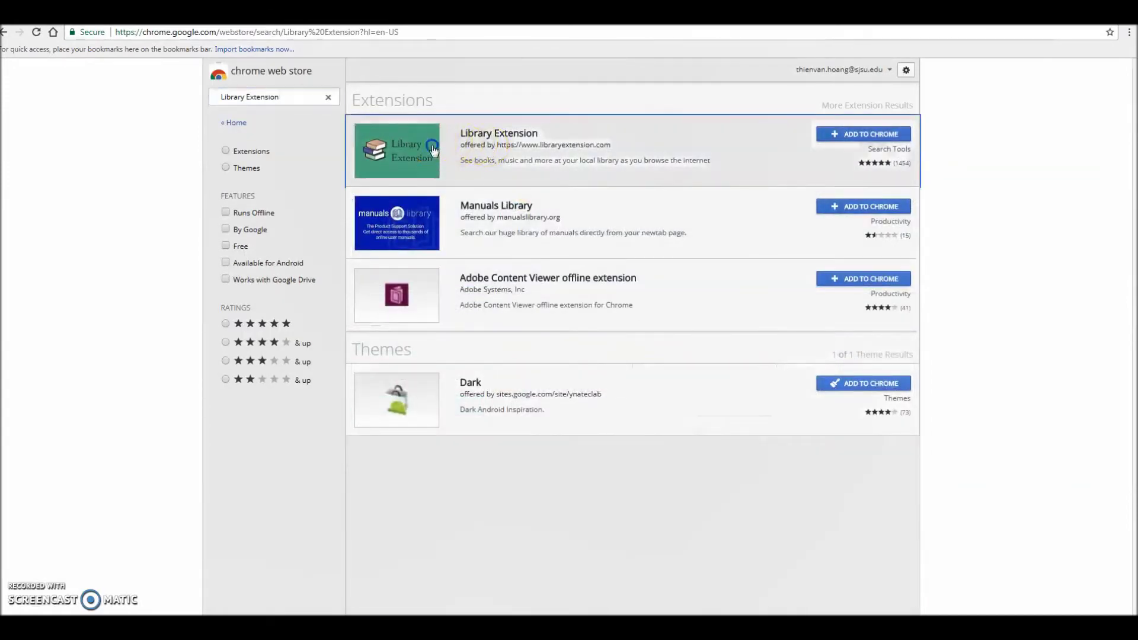
left_click(481, 145)
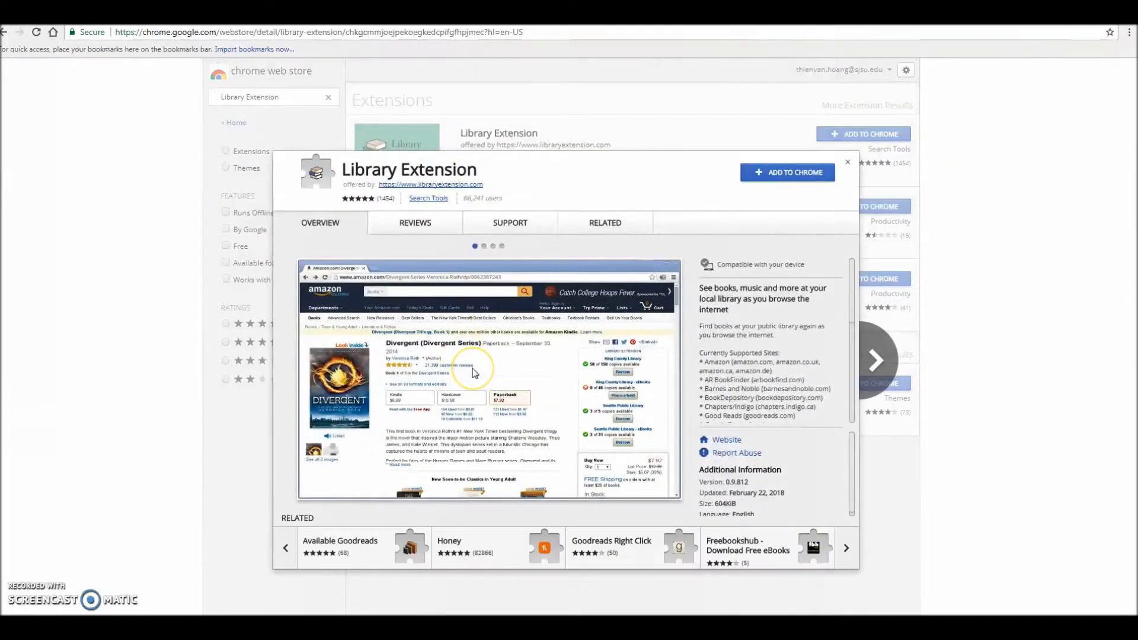
left_click(783, 175)
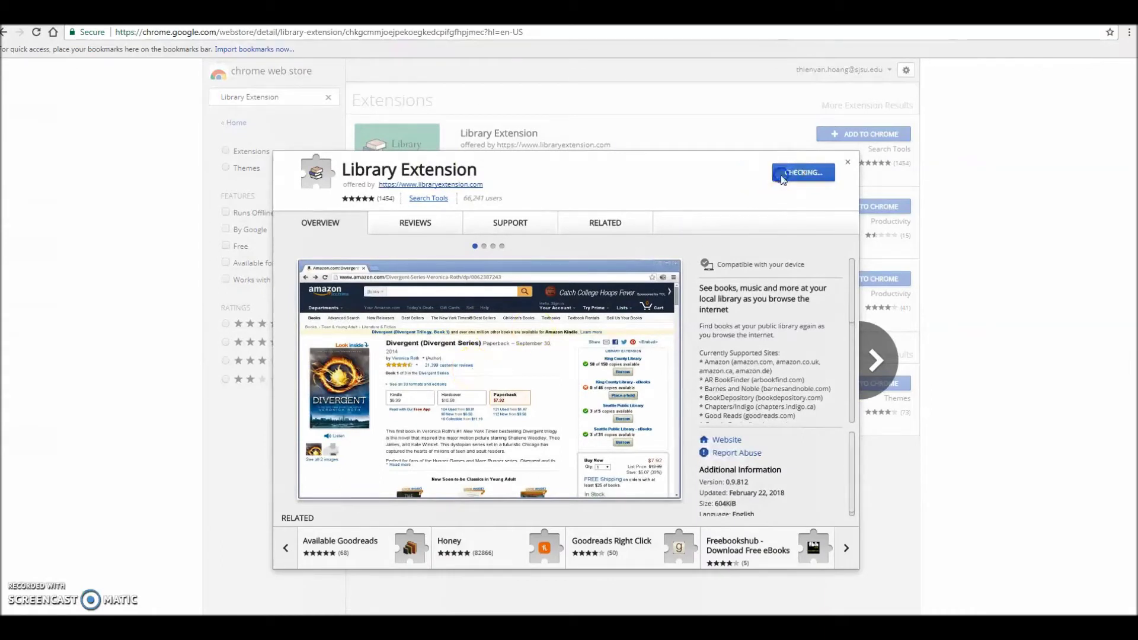
left_click(583, 146)
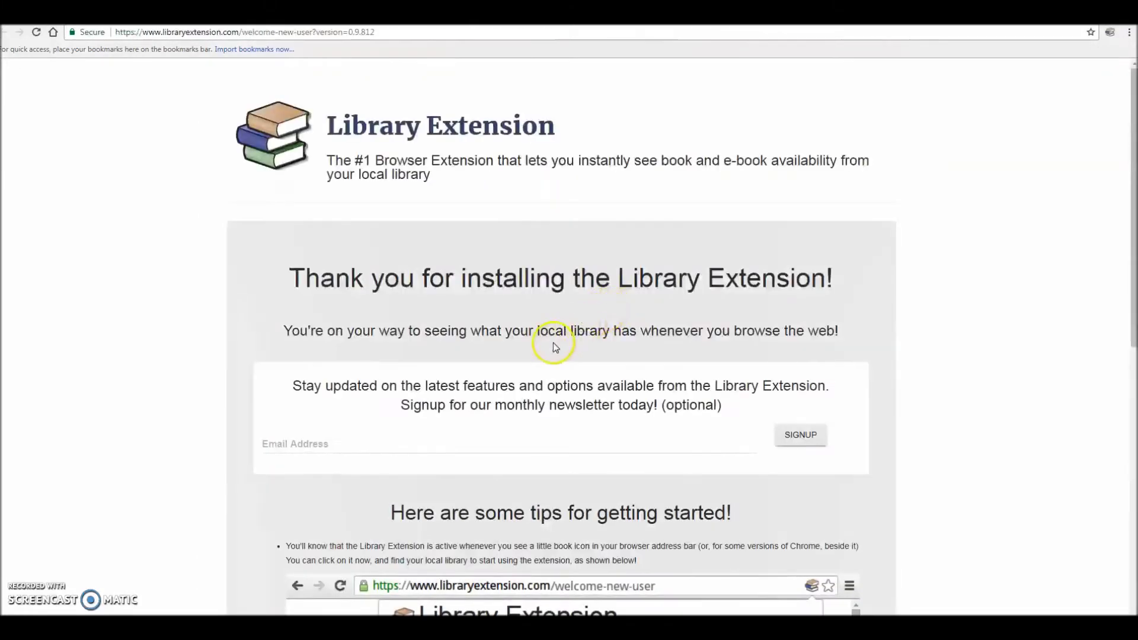
Step: Scroll the Library Extension welcome page to its getting-started tips and open Chrome's three-dot menu
scroll(554, 342, "down", 2)
scroll(565, 347, "down", 8)
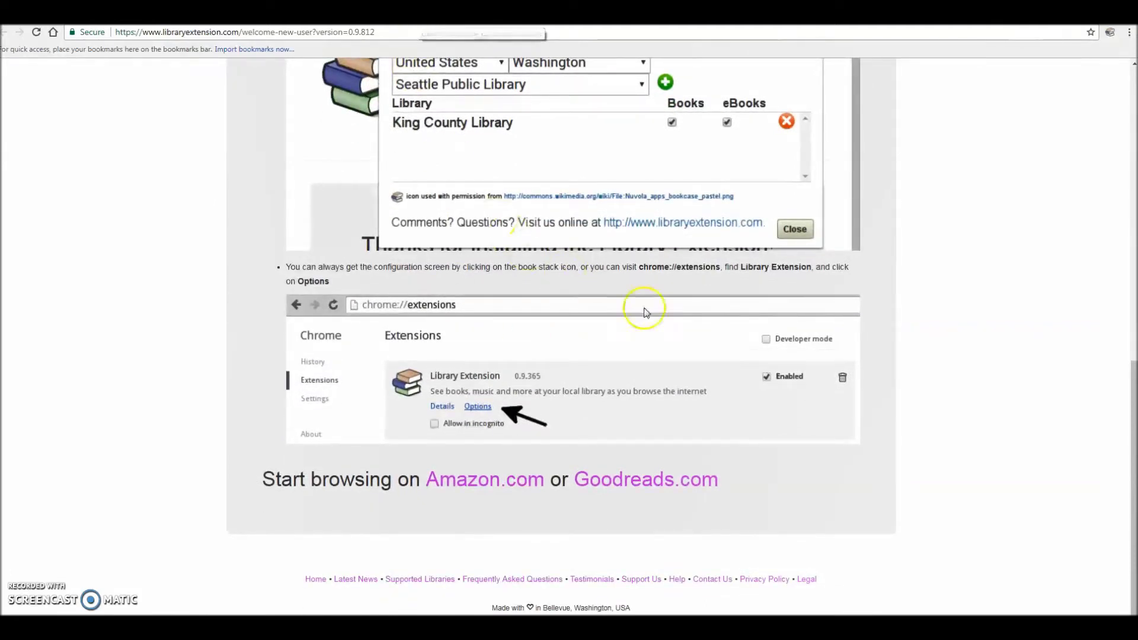
left_click(1129, 35)
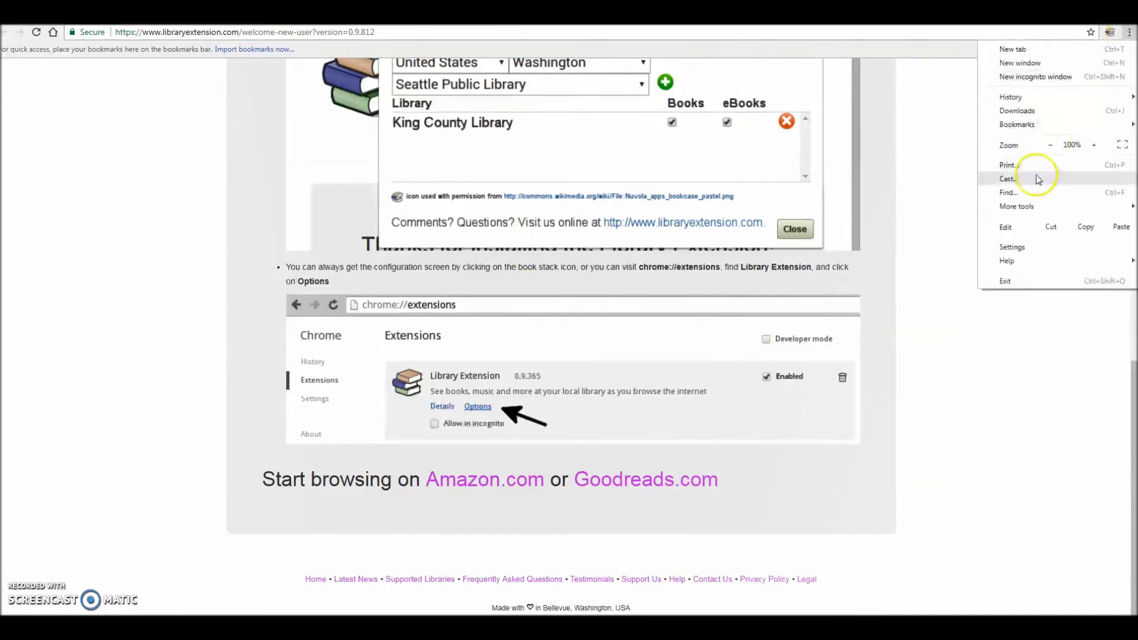
Step: In Library Extension settings, choose California and add Los Angeles Public Library
mouse_move(1030, 209)
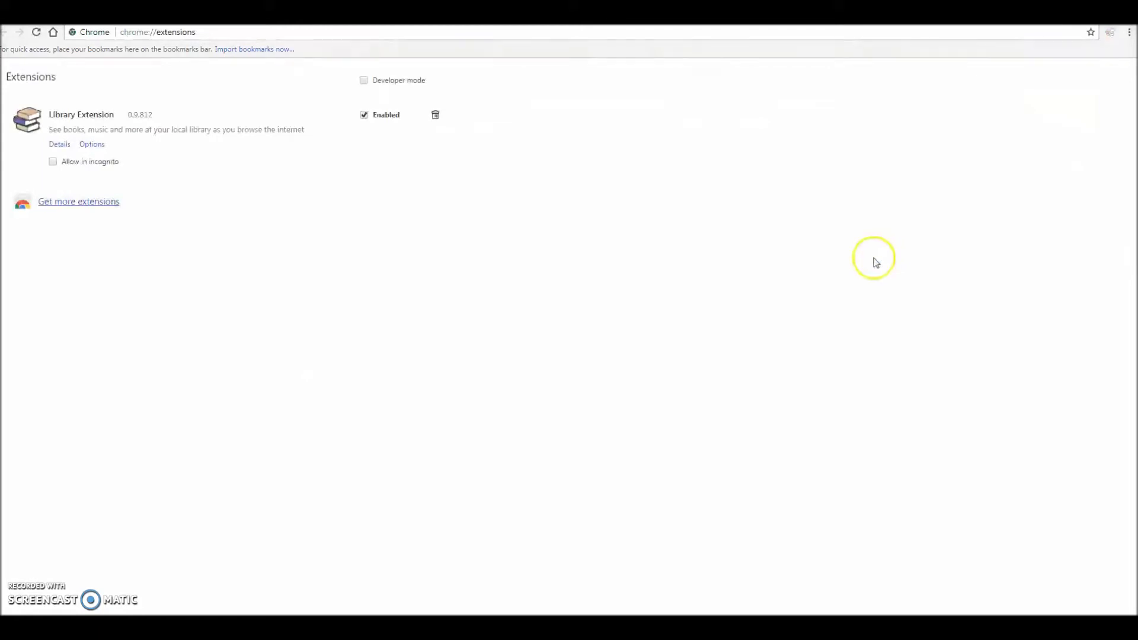
left_click(103, 147)
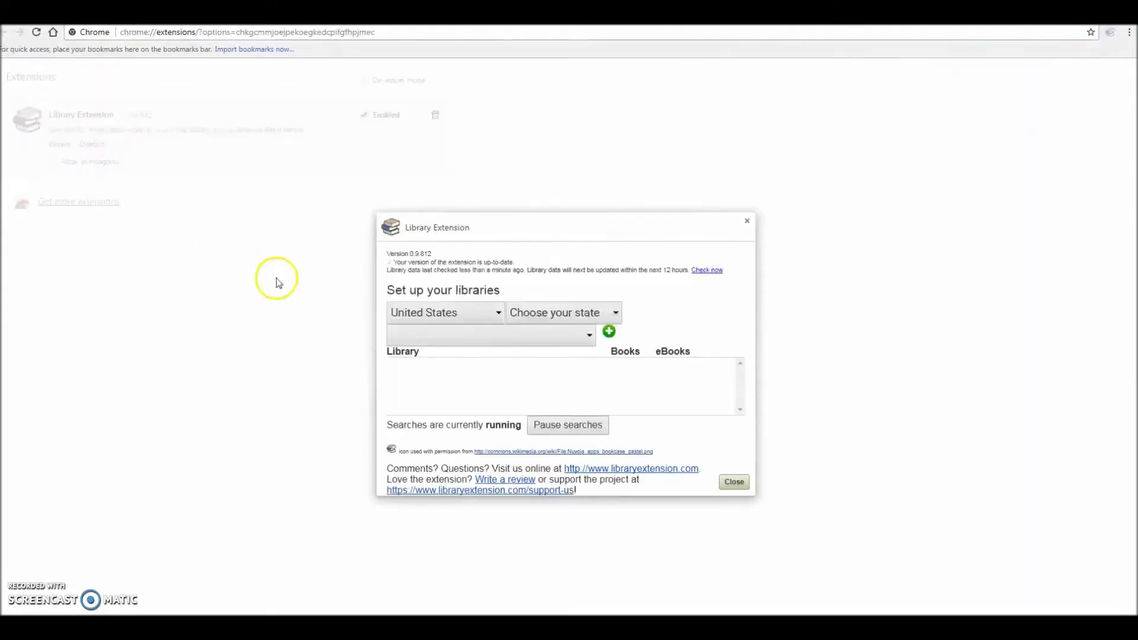
left_click(530, 312)
left_click(540, 417)
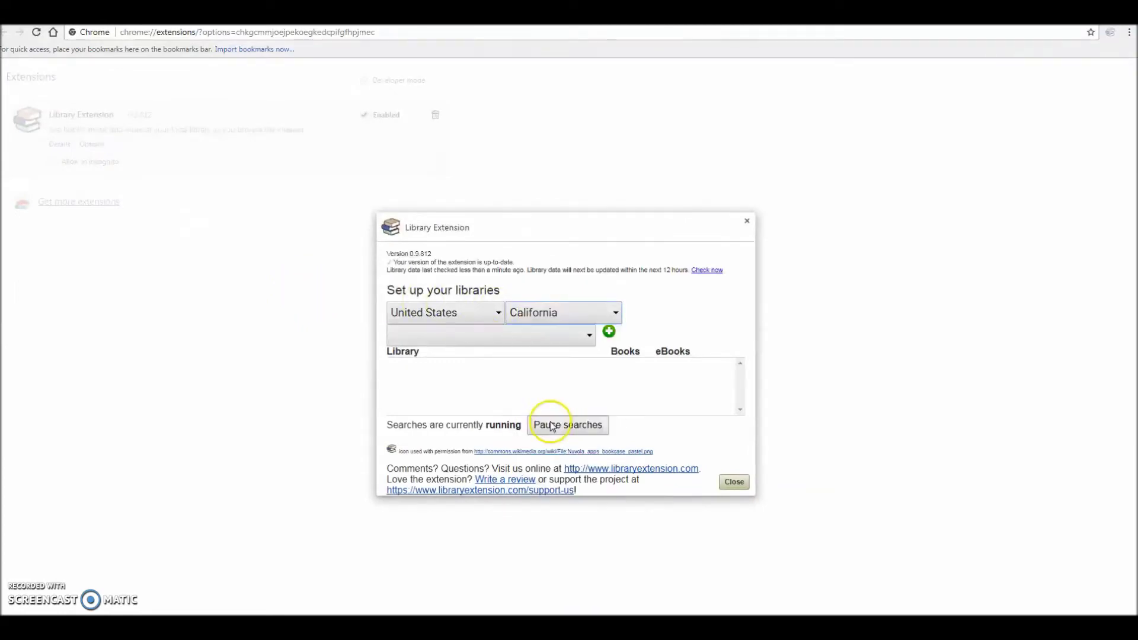
left_click(491, 342)
scroll(506, 533, "down", 15)
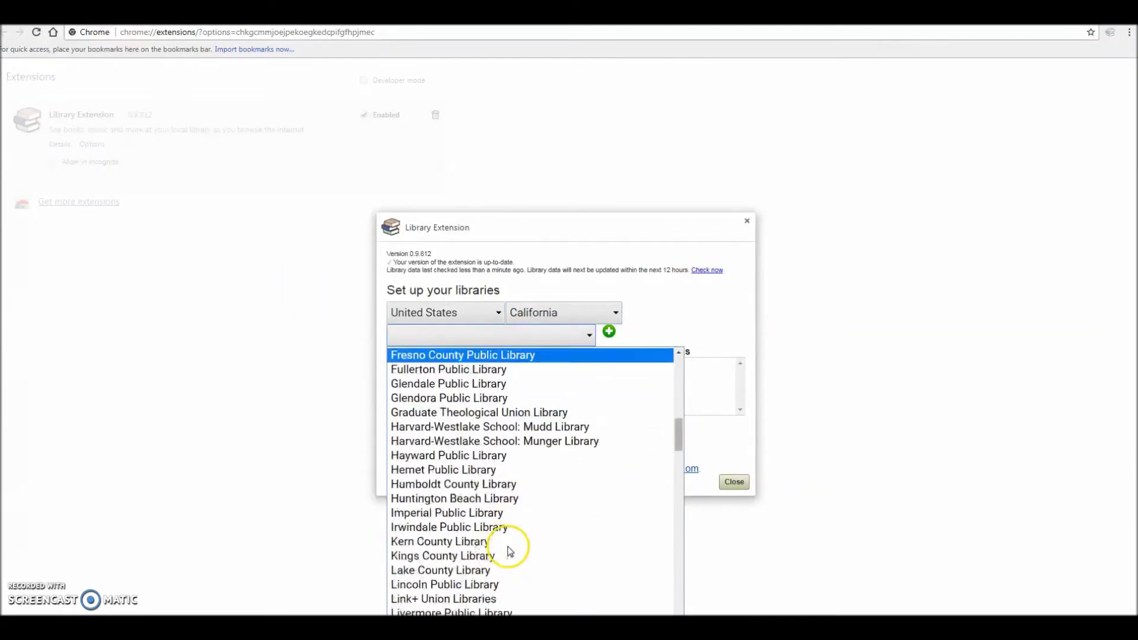
scroll(439, 531, "down", 3)
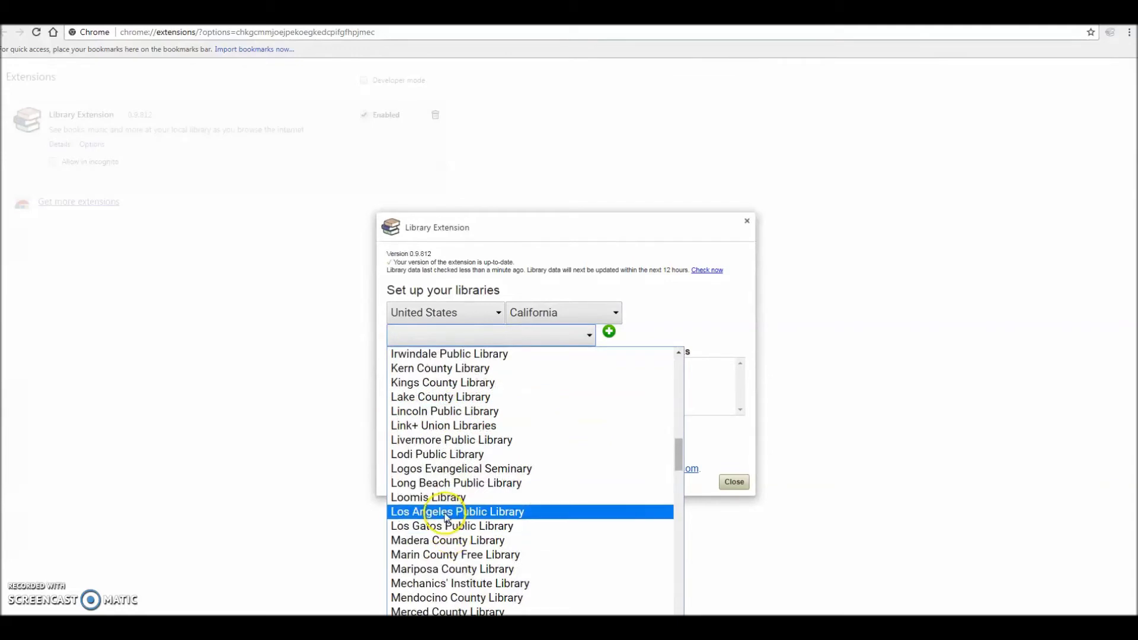
left_click(439, 511)
left_click(609, 332)
Step: Add Long Beach Public Library and Pasadena Public Library to the library list
left_click(558, 336)
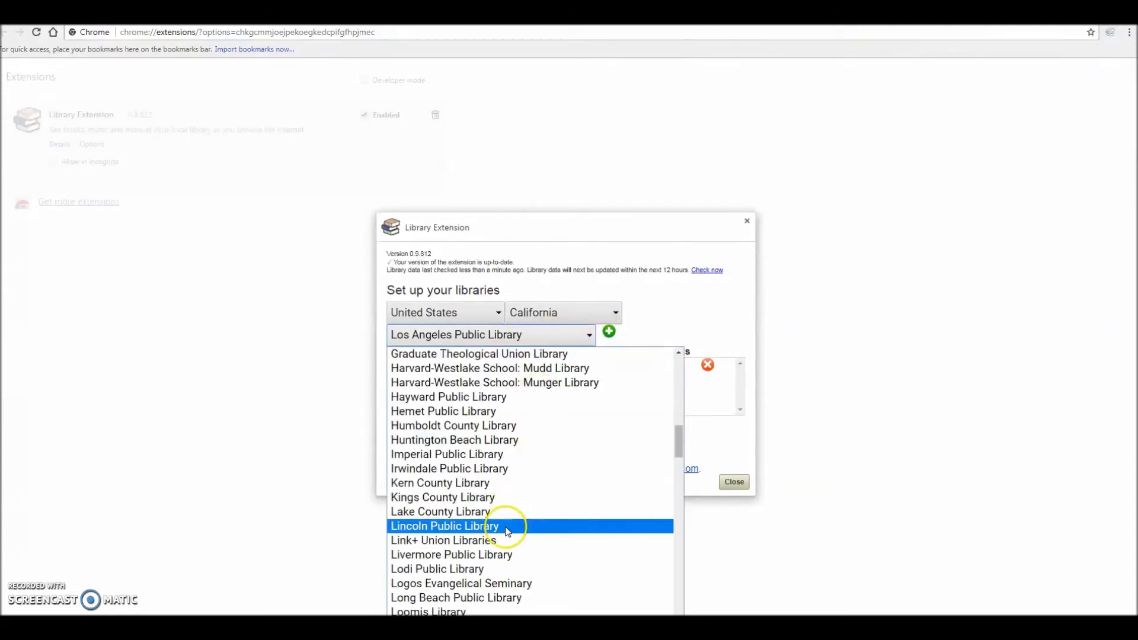
scroll(504, 537, "down", 3)
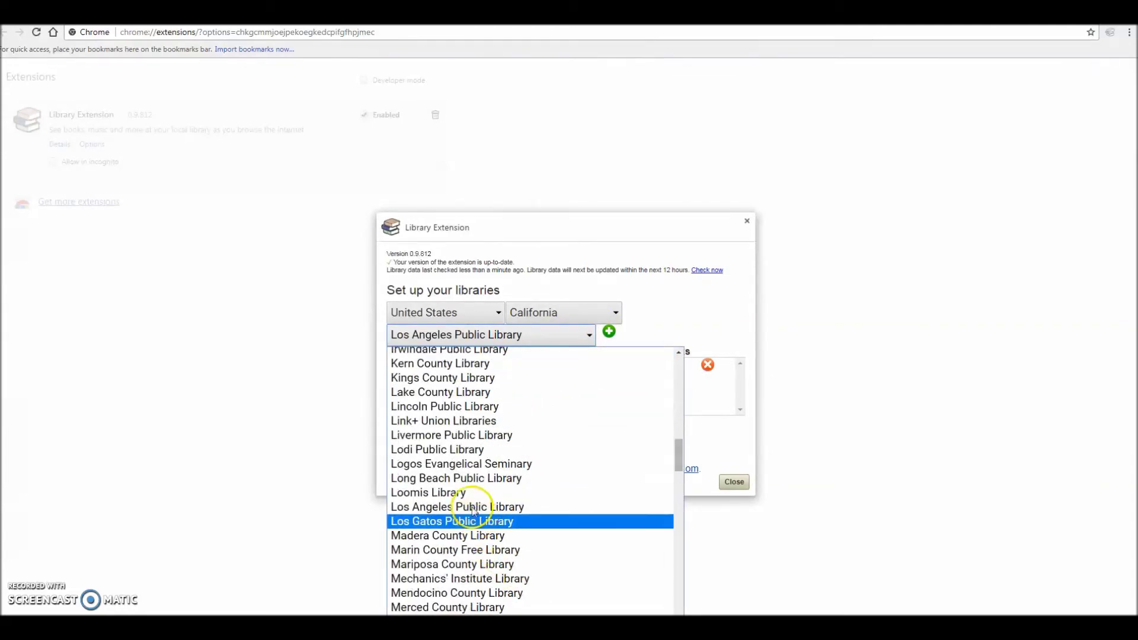
left_click(465, 478)
left_click(608, 332)
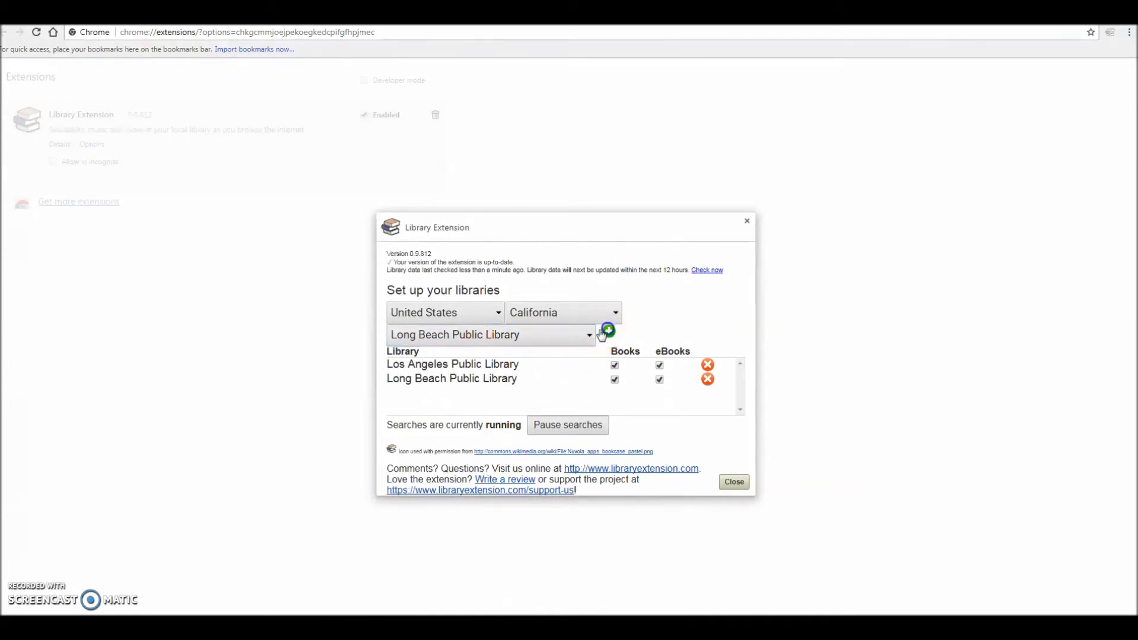
left_click(551, 335)
scroll(515, 483, "down", 5)
scroll(516, 483, "down", 5)
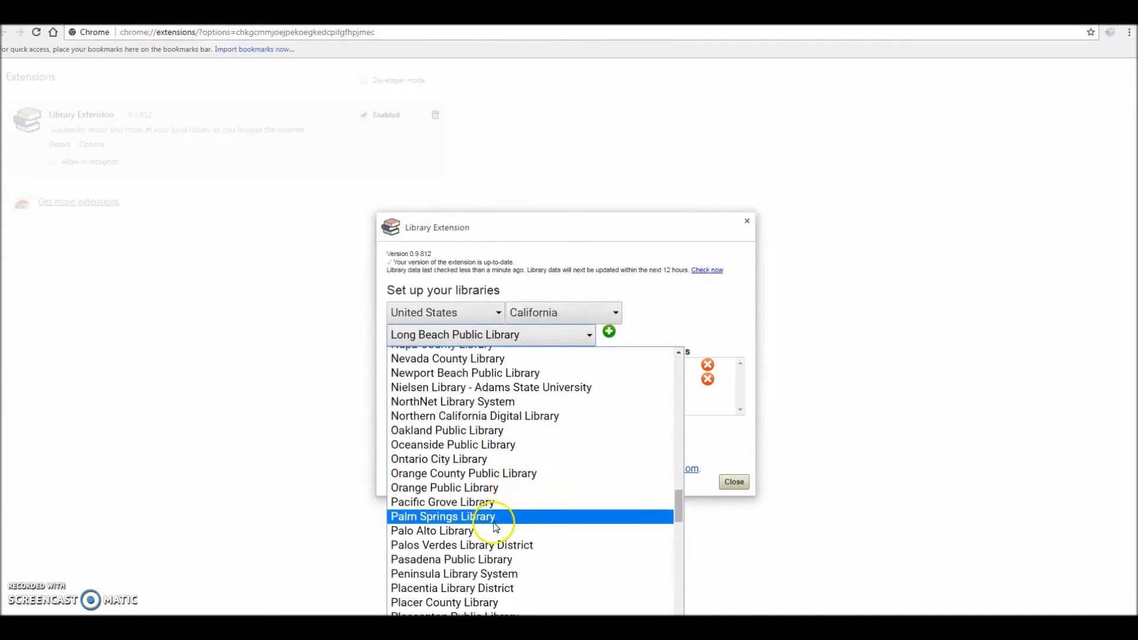
left_click(496, 560)
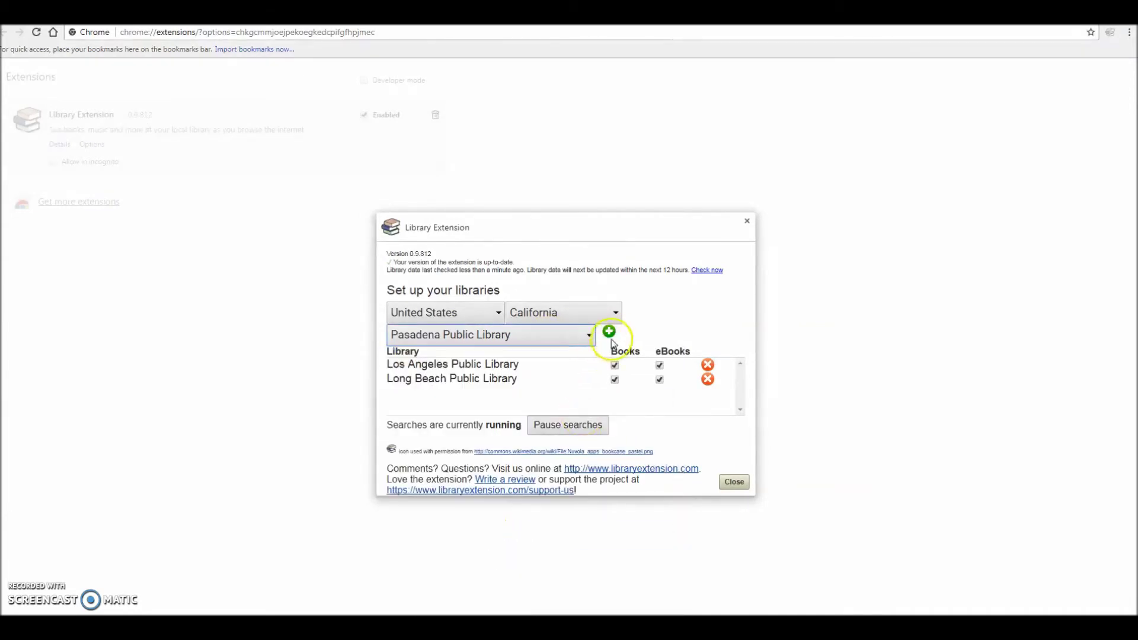
left_click(609, 332)
Step: Scroll the Goodreads Edward Tulane page to the Library Extension panel and borrow from Los Angeles Public Library
left_click(733, 482)
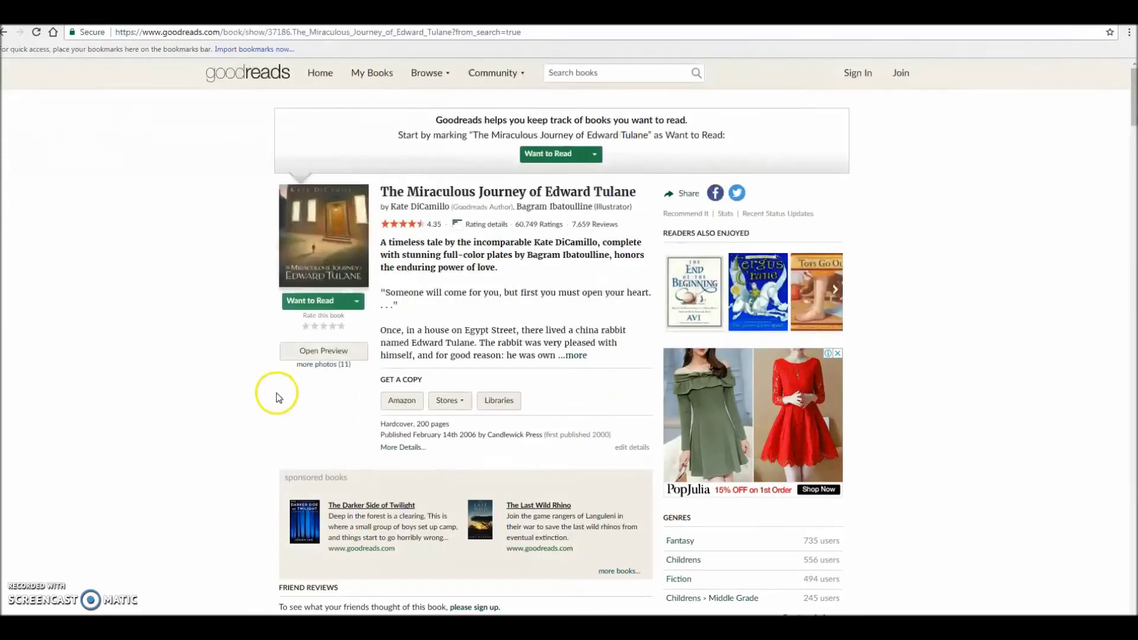
scroll(278, 397, "down", 1)
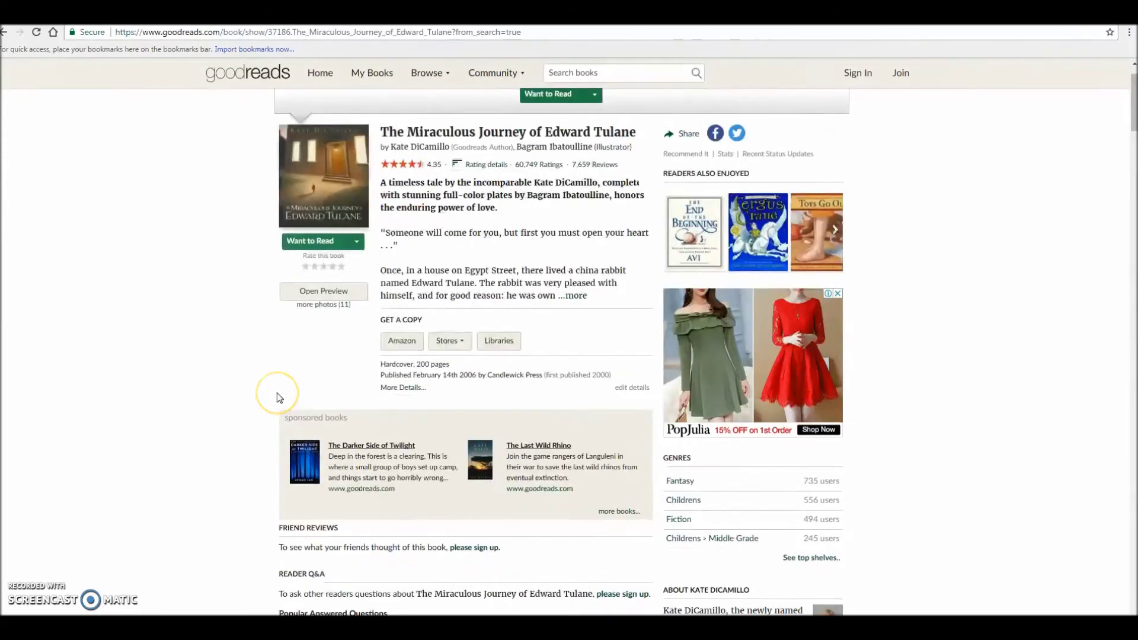
scroll(279, 397, "up", 1)
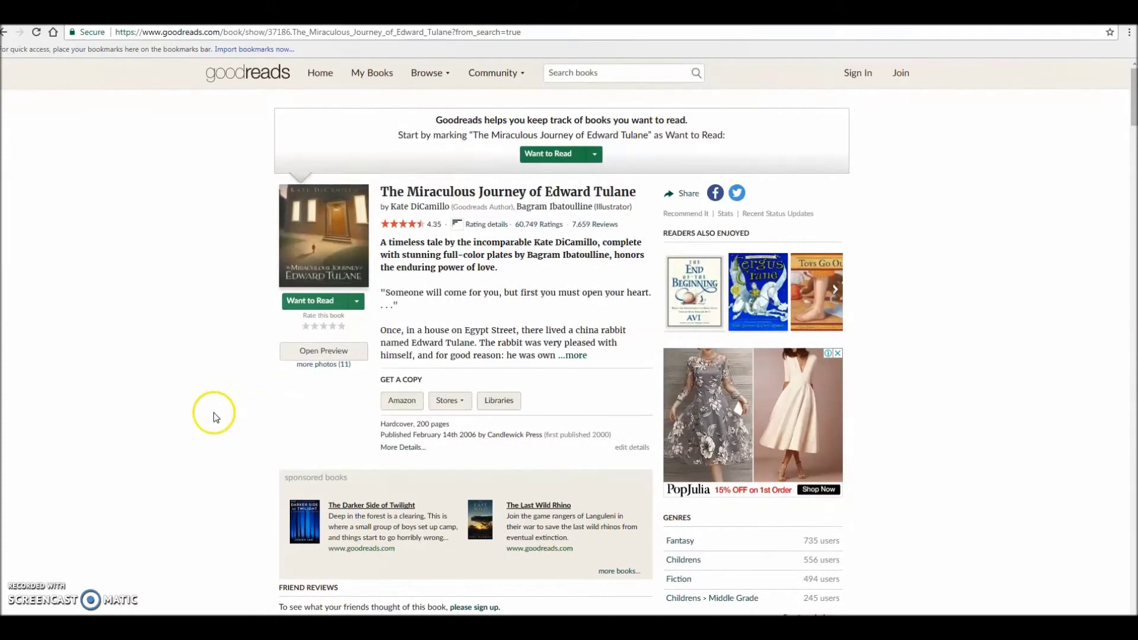
scroll(220, 418, "down", 2)
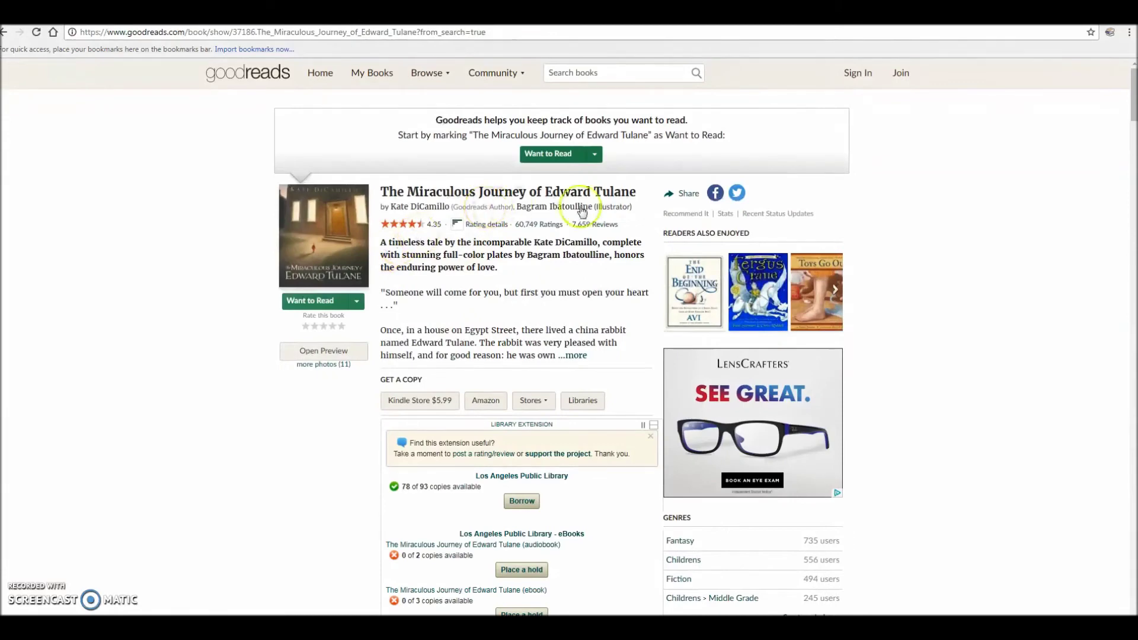
scroll(414, 403, "down", 3)
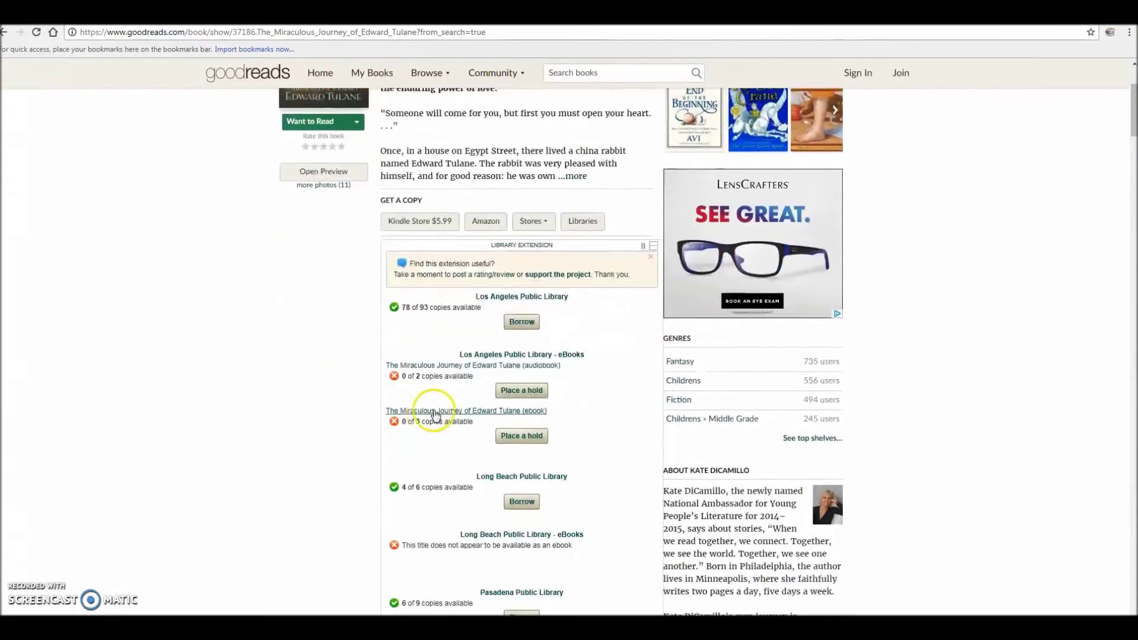
scroll(435, 414, "down", 2)
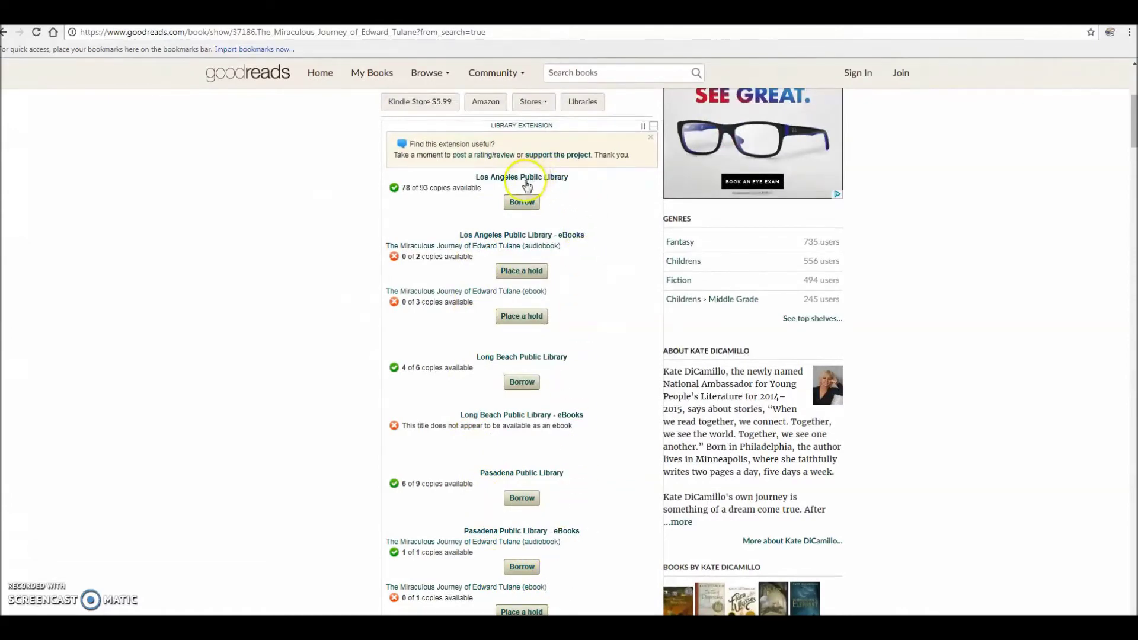
left_click(520, 203)
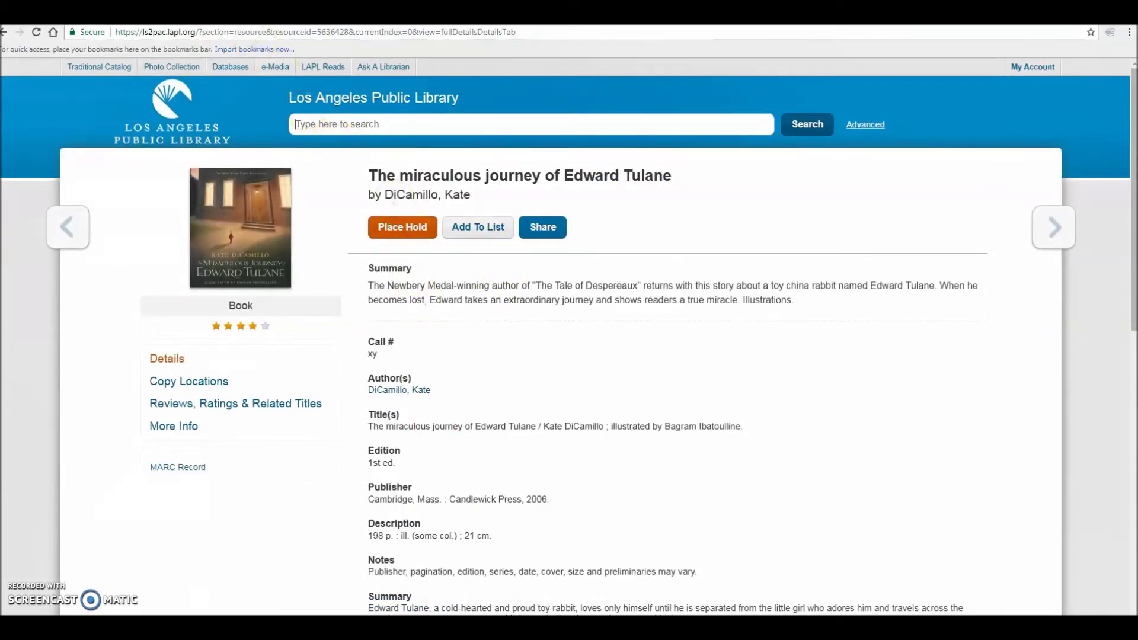
Step: Check the LAPL audiobook and ebook hold pages, then close the tab to reach Amazon's Edward Tulane page
key("alt+Left")
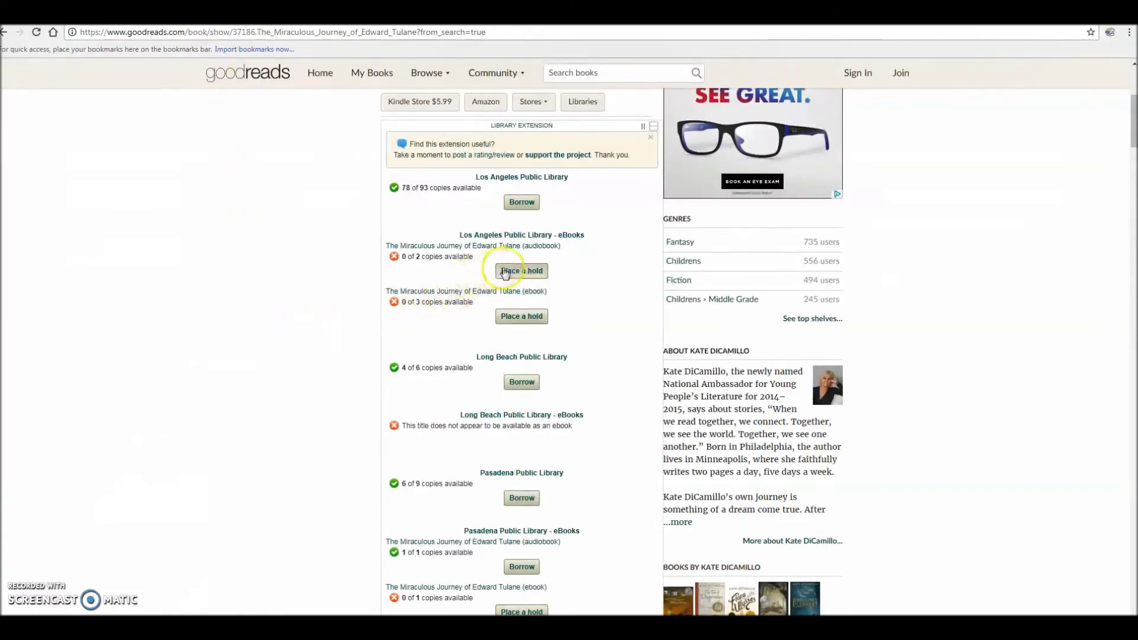
left_click(508, 271)
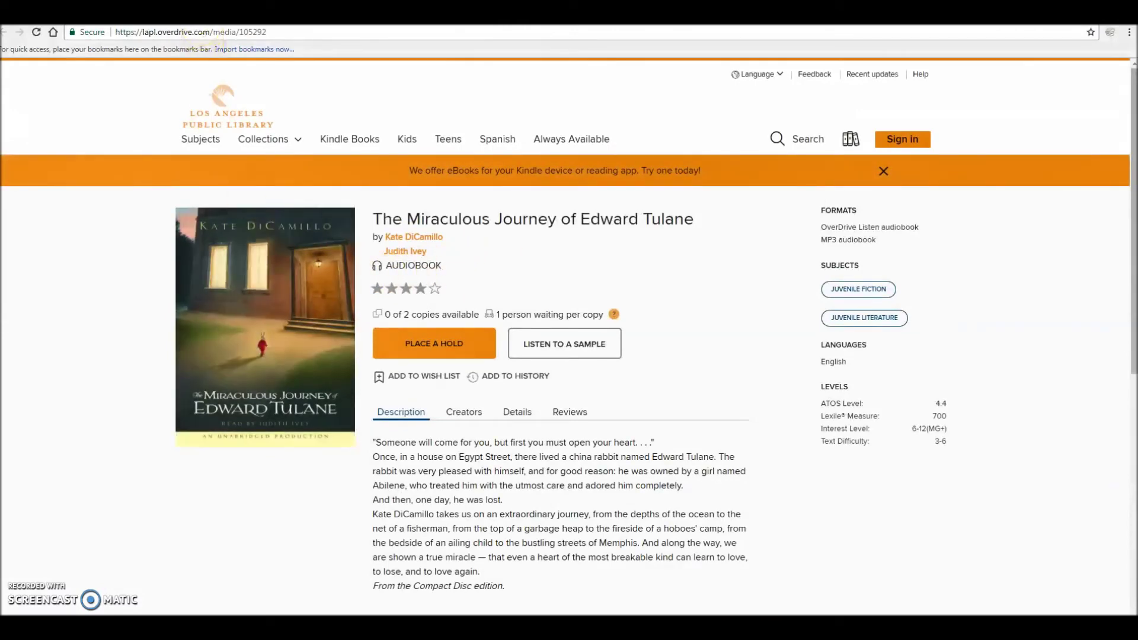
key("alt+Left")
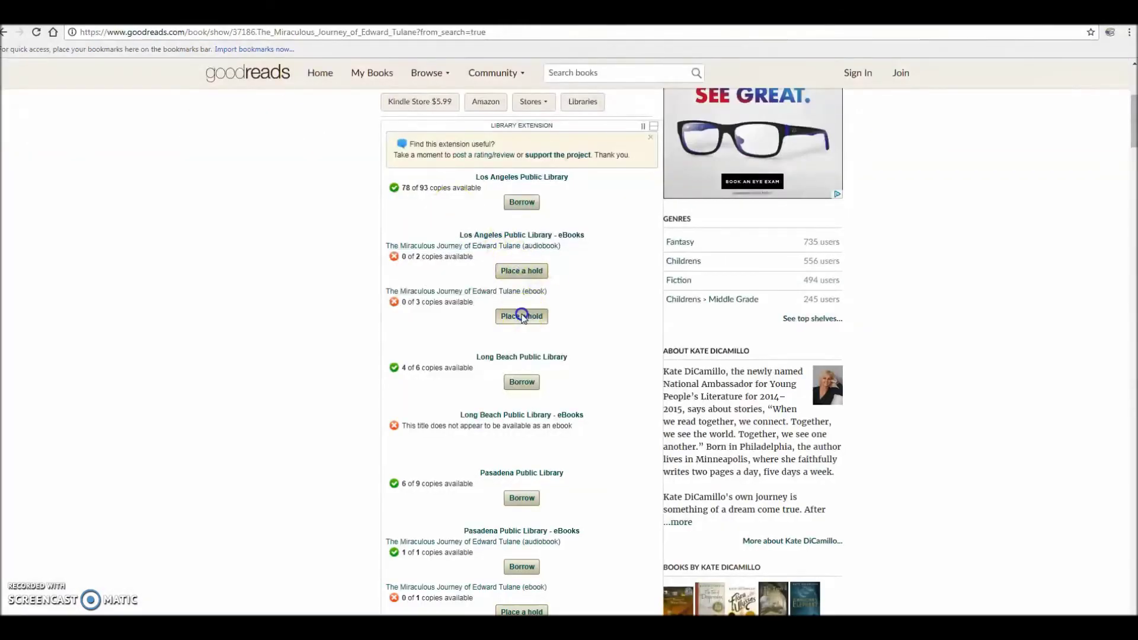
left_click(522, 316)
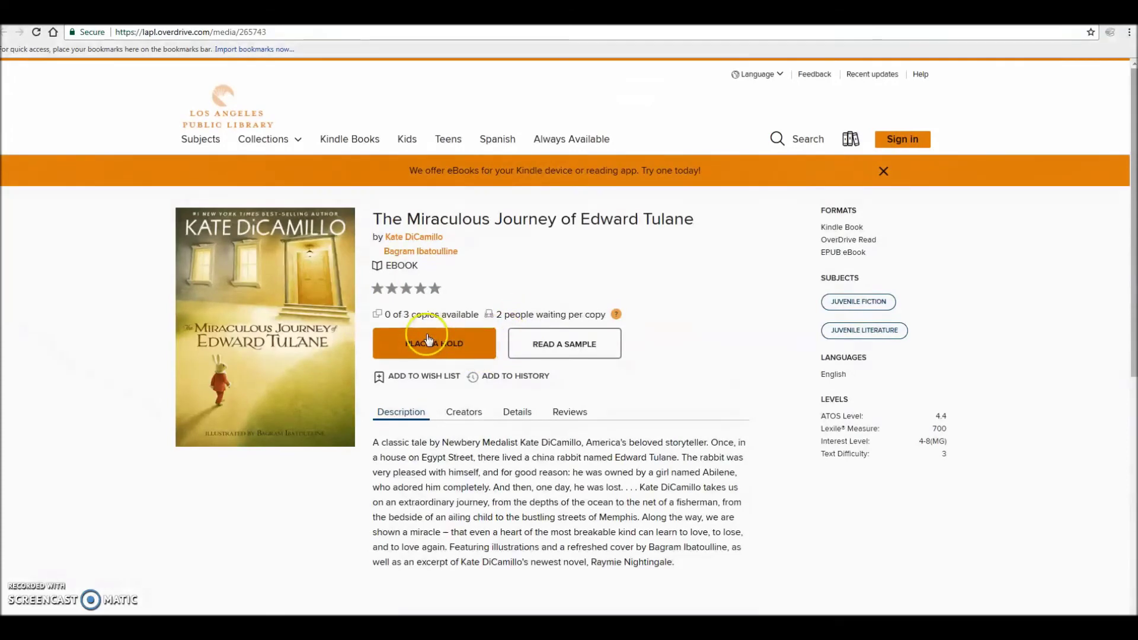
key("ctrl+w")
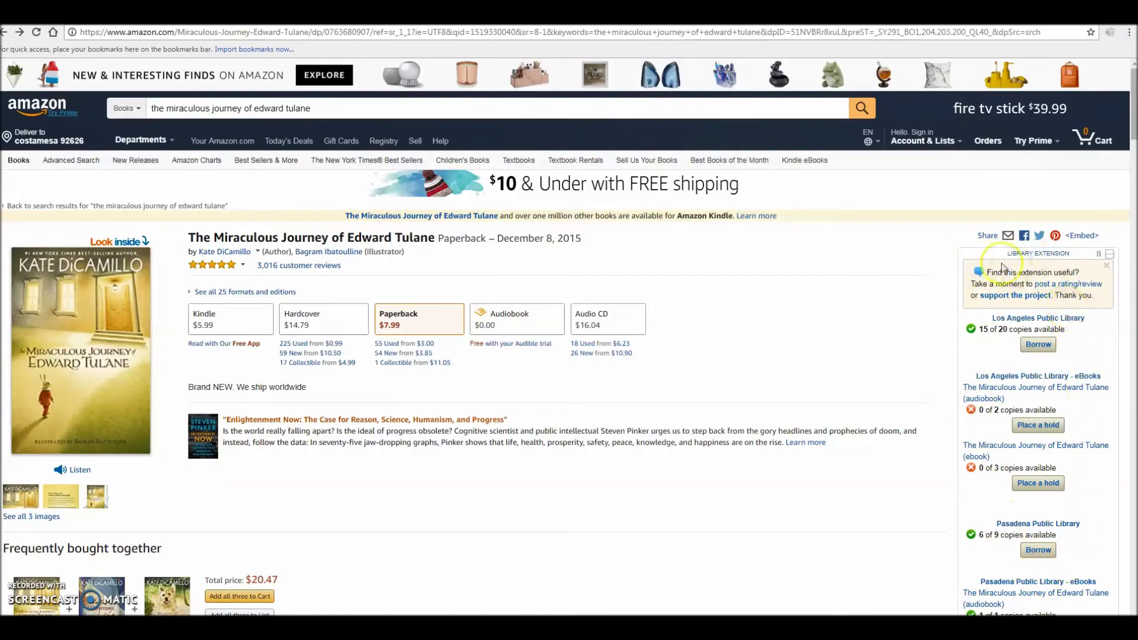
scroll(972, 463, "down", 1)
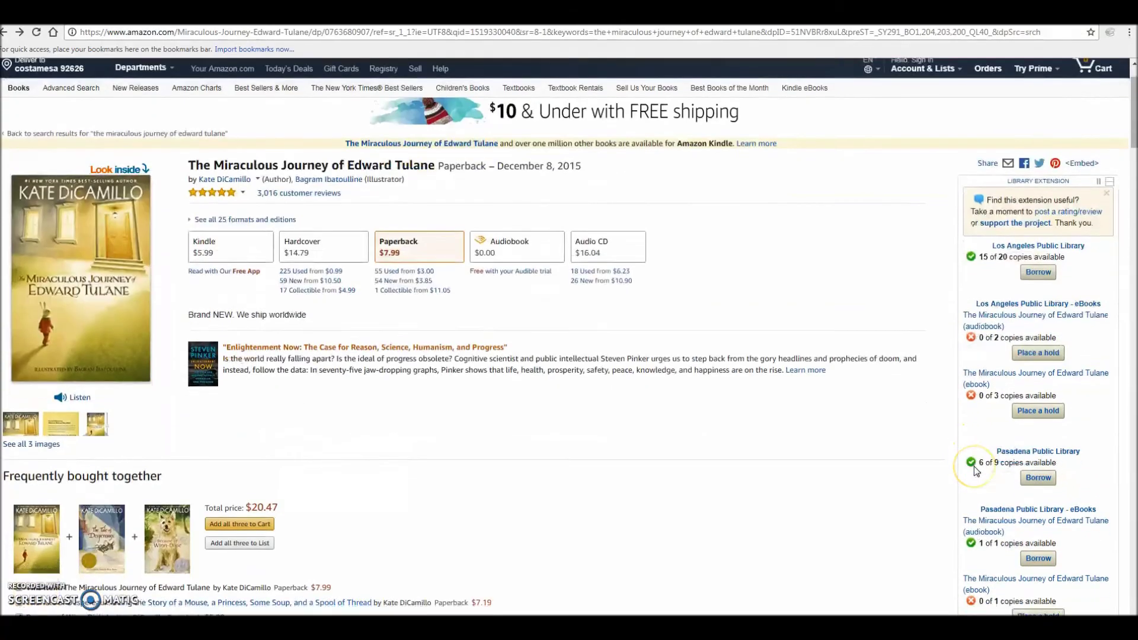
scroll(975, 471, "down", 2)
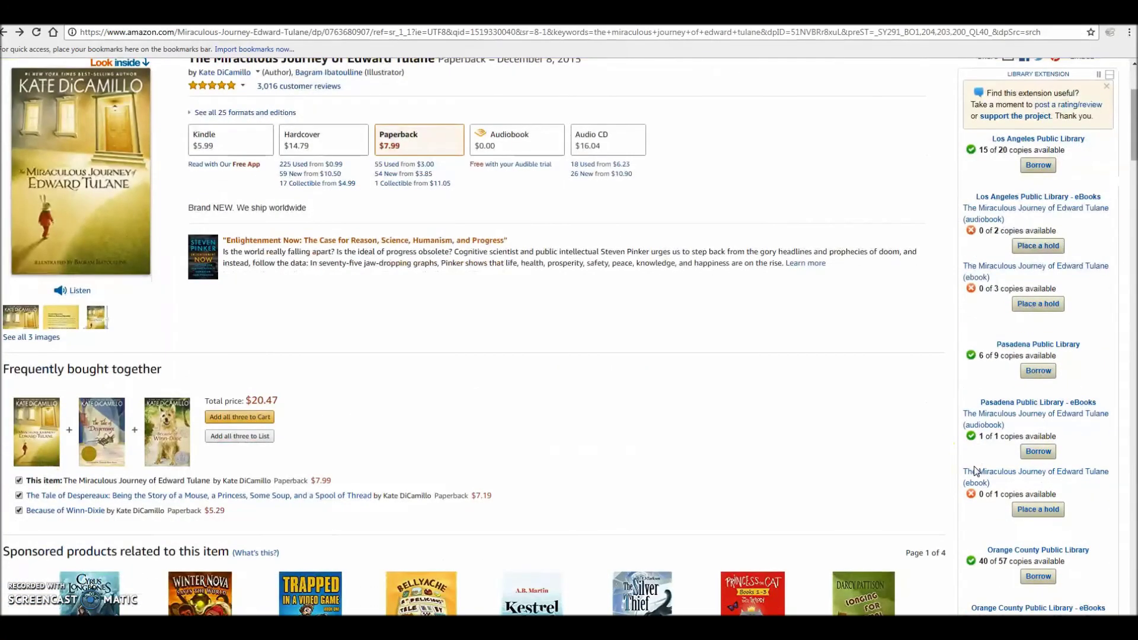
scroll(968, 465, "down", 5)
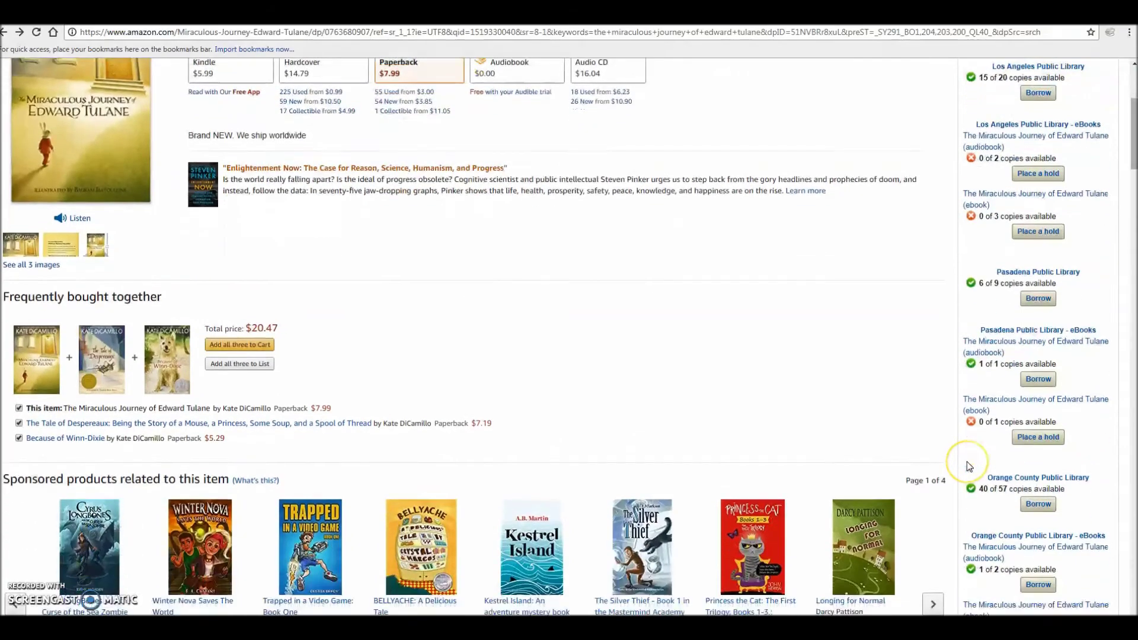
scroll(969, 466, "down", 2)
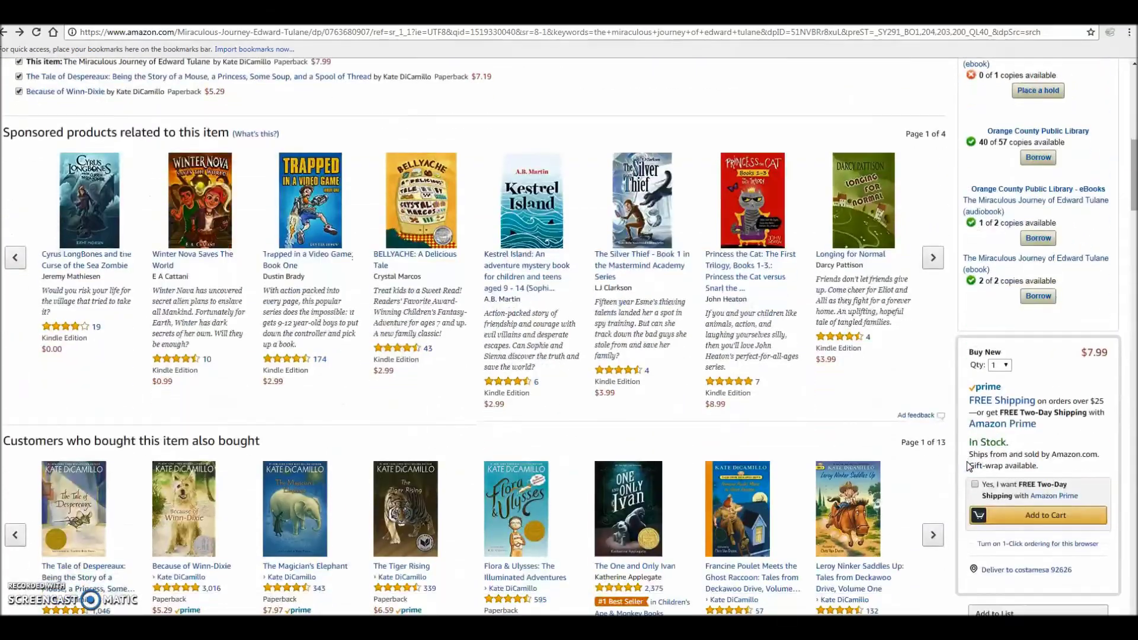
left_click(1064, 503)
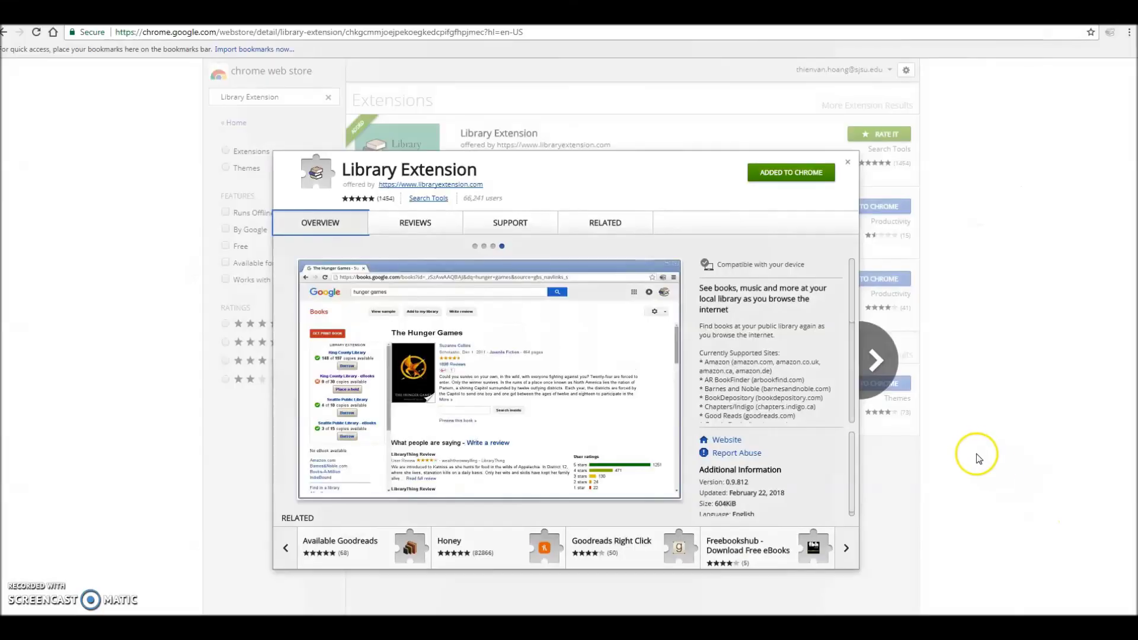
Step: Cycle the Library Extension Web Store screenshots to the Amazon example
left_click(889, 359)
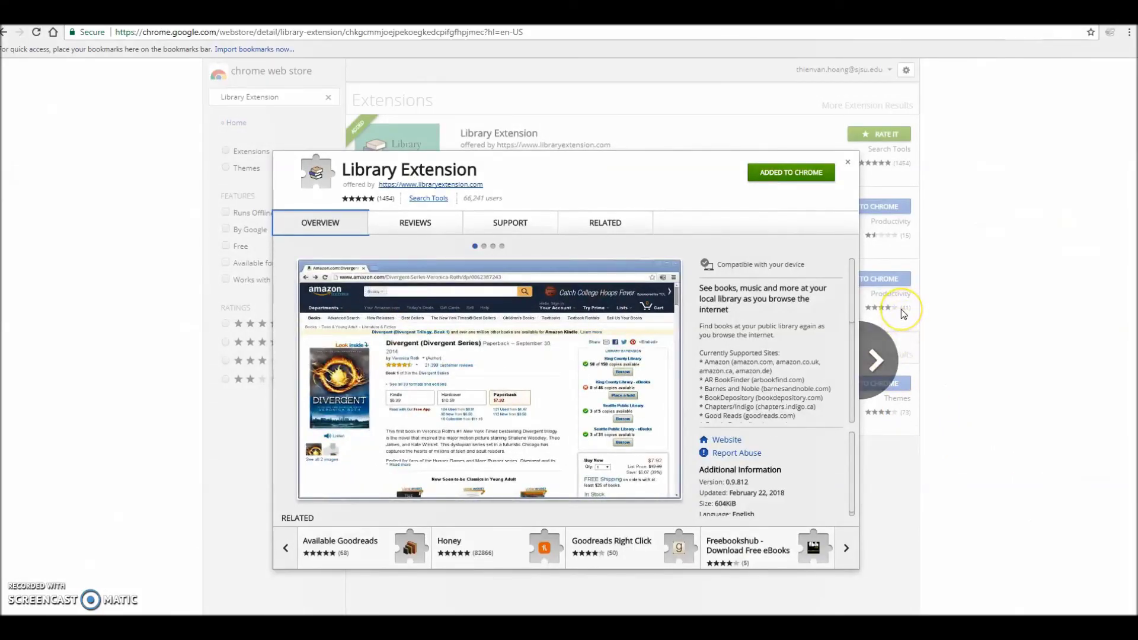